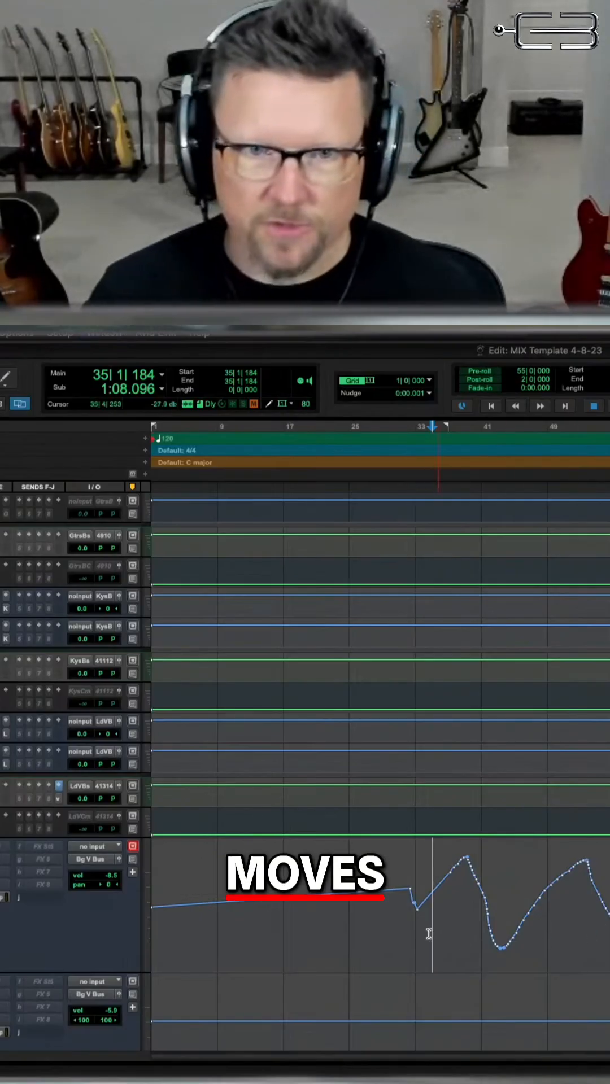
Select the later section of the vocal volume curve and switch the channel to trim automation
drag(408, 932, 609, 932)
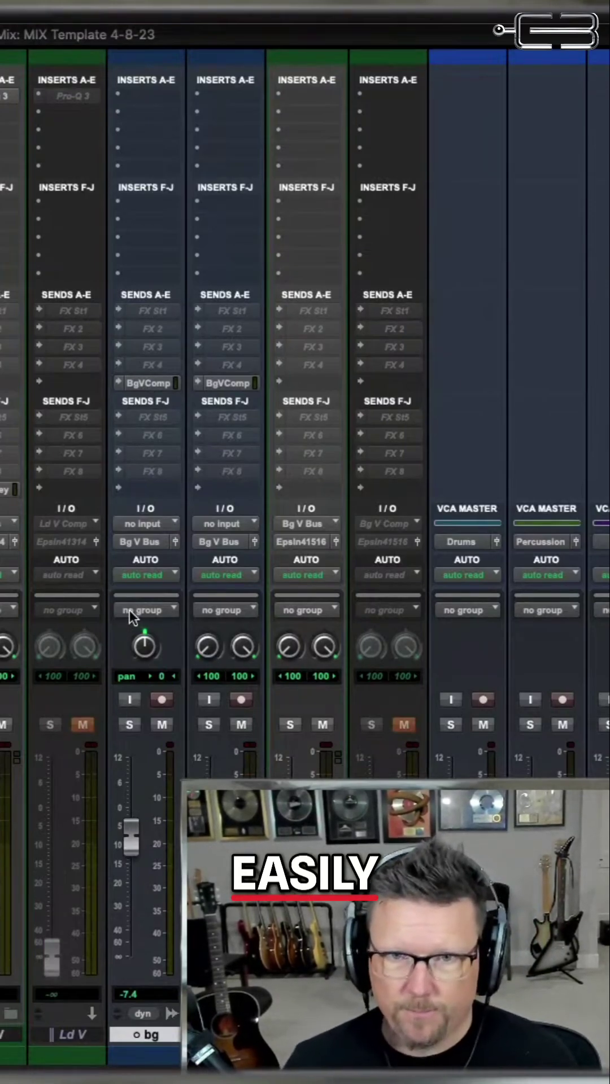
click(146, 575)
click(149, 677)
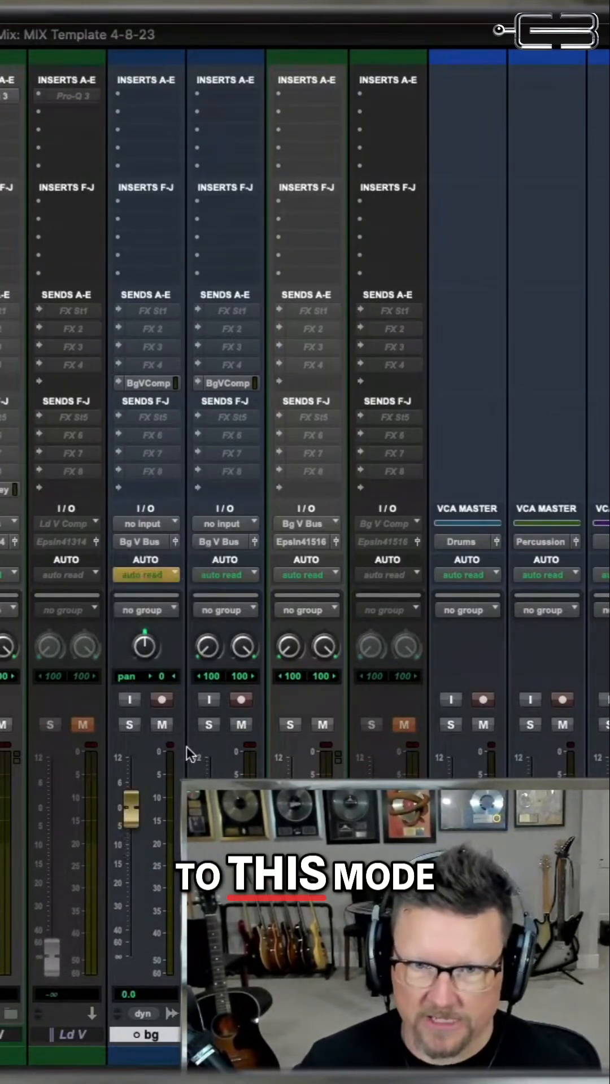
click(157, 576)
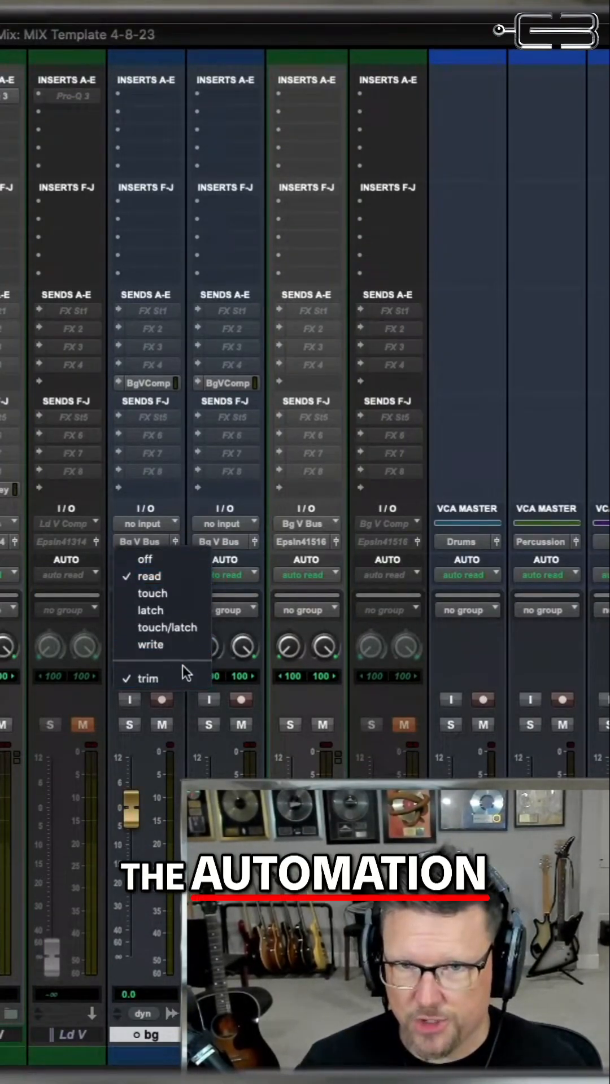
click(163, 678)
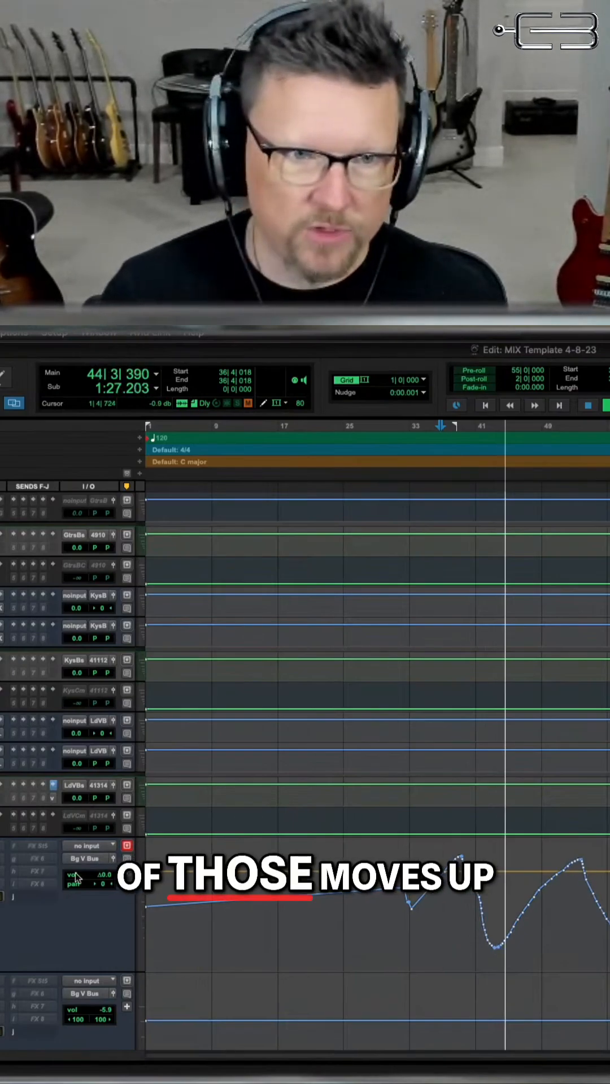
Use the vocal track's volume trim control to lift the whole curve by about +2 dB
click(103, 876)
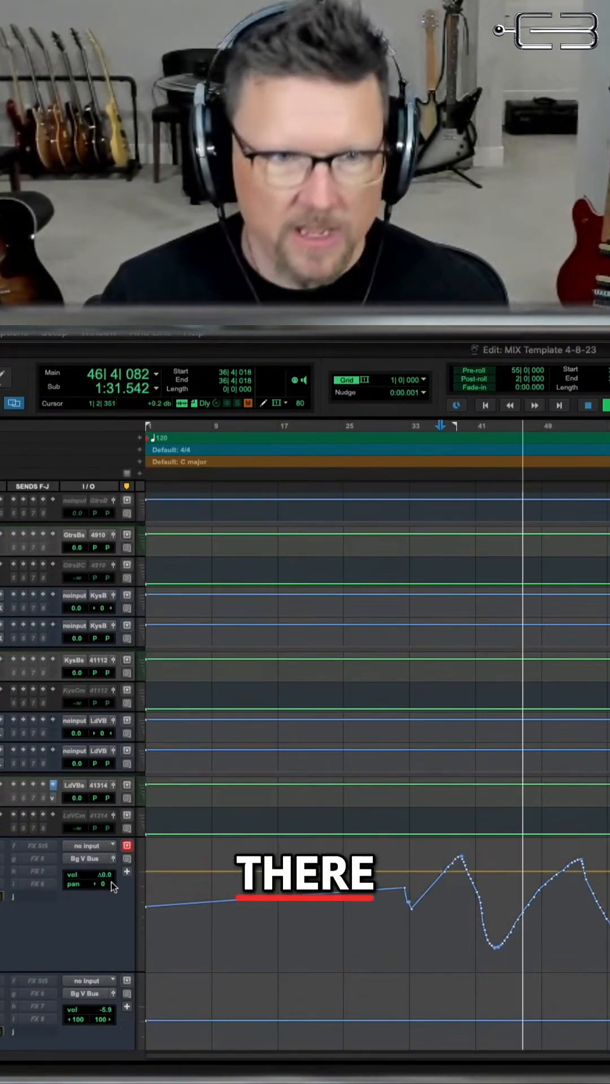
click(104, 876)
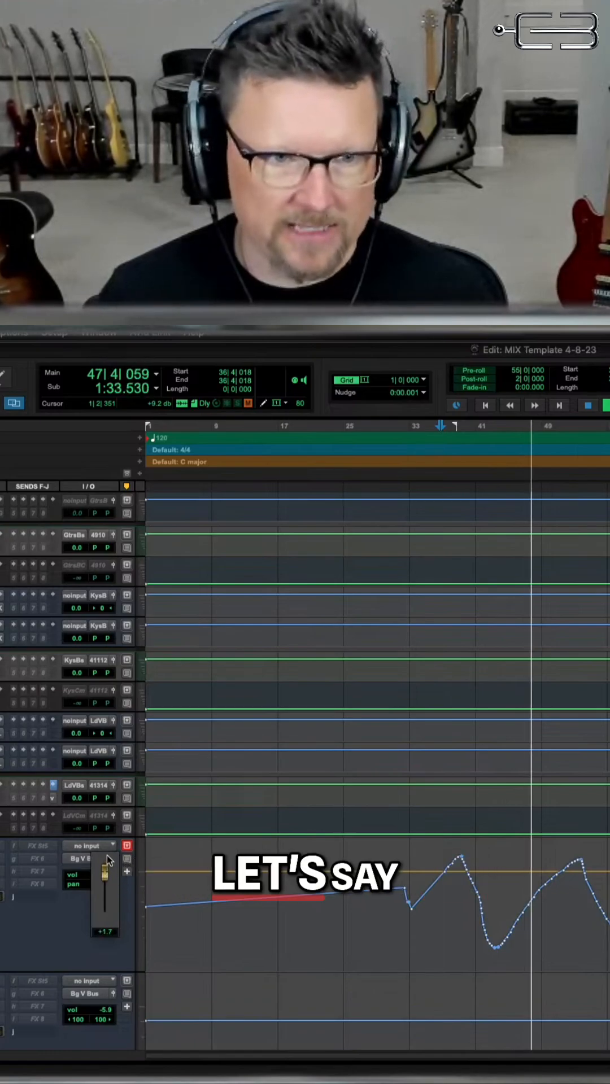